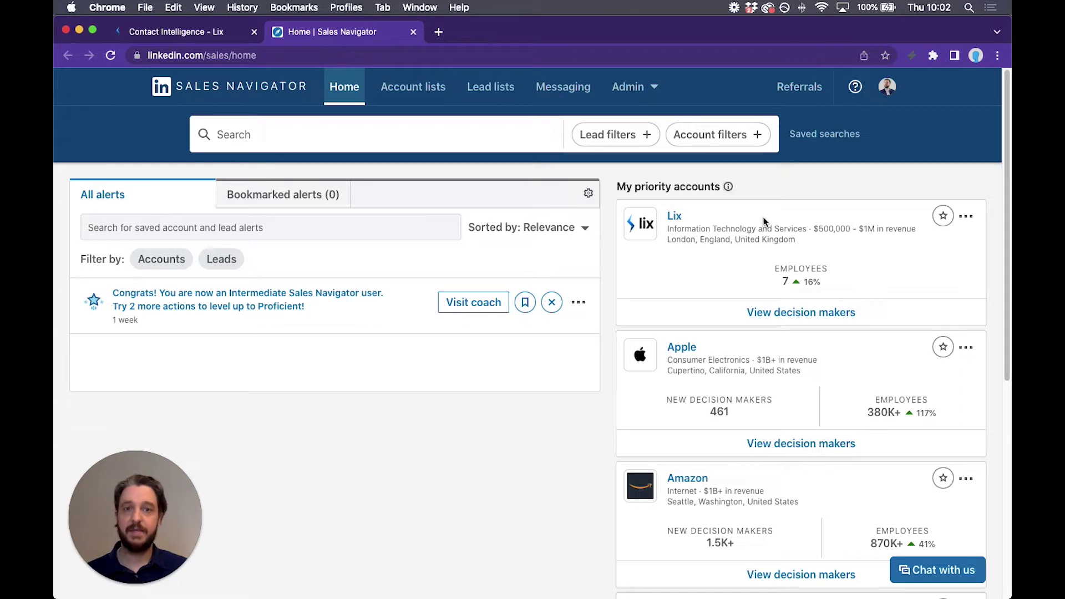
- Log in to Lix with the autofilled credentials and reach its dashboard
click(152, 34)
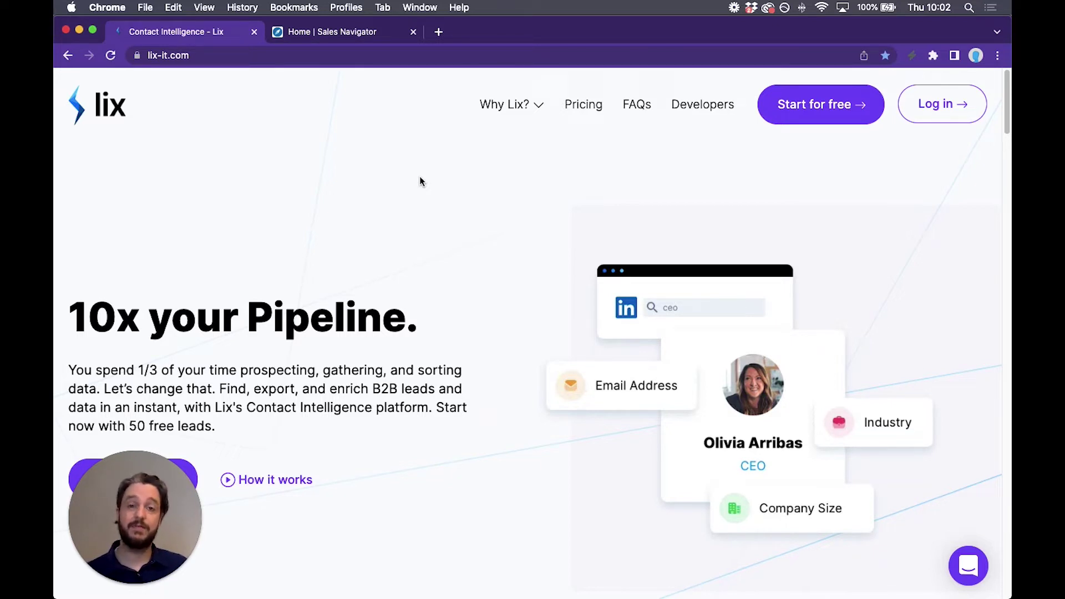
click(965, 105)
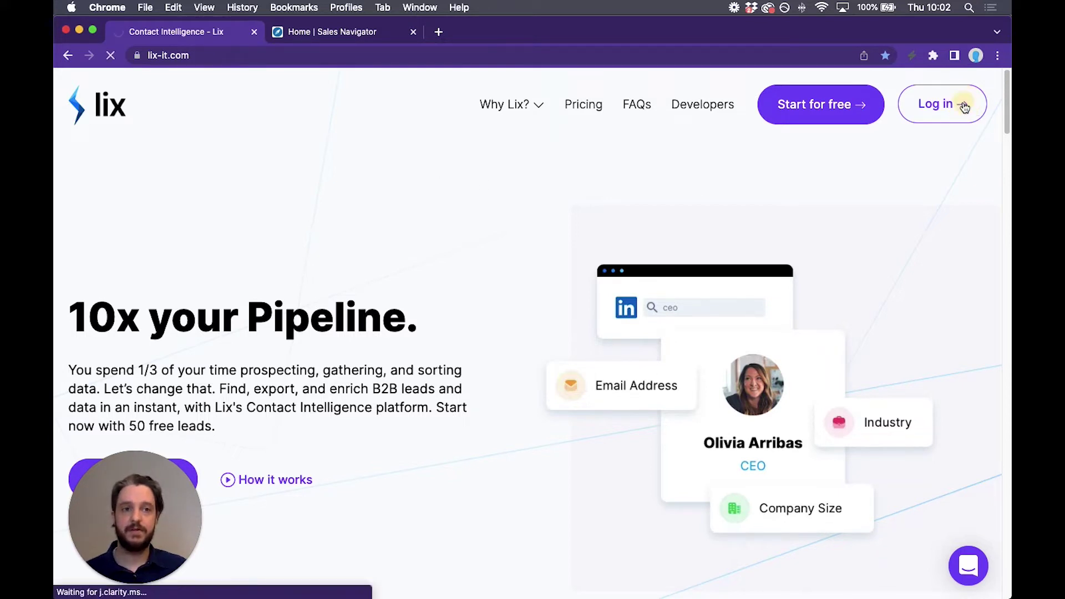
click(411, 488)
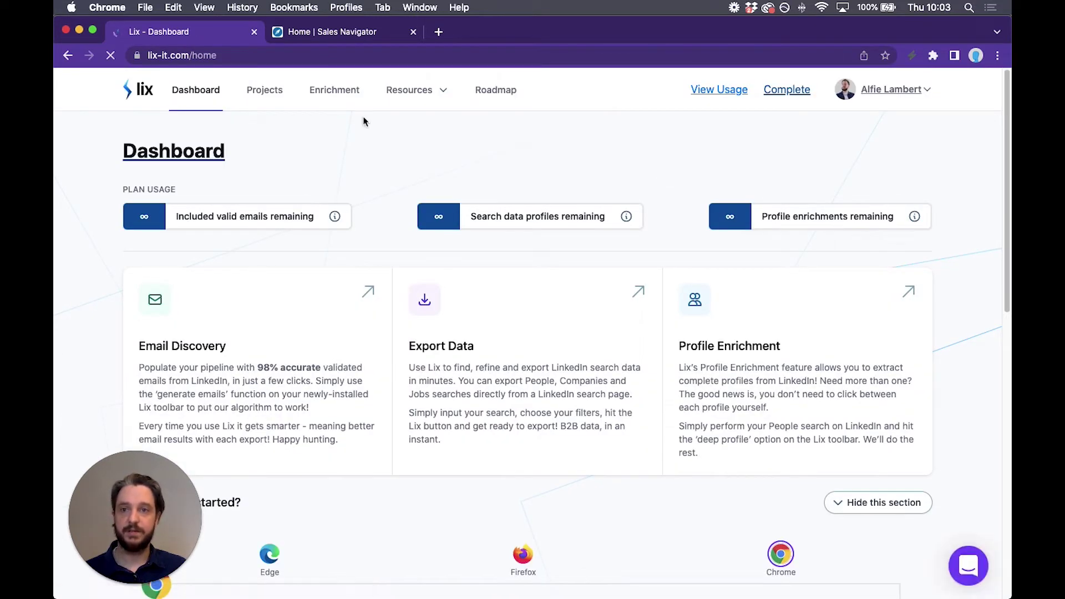
- Return to Sales Navigator and rerun the recent CEO lead search
click(353, 31)
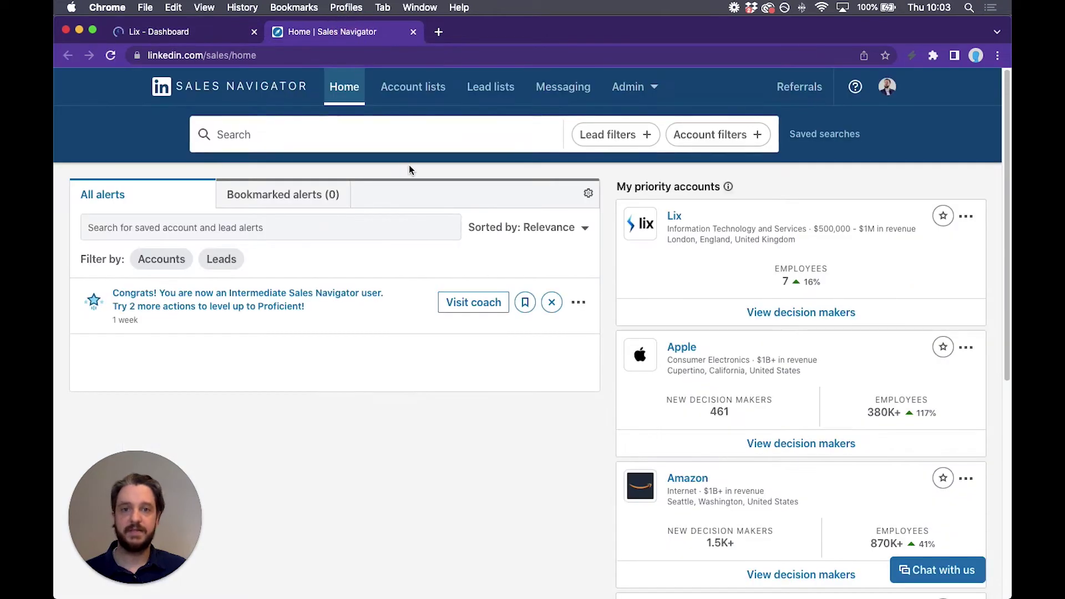
click(373, 135)
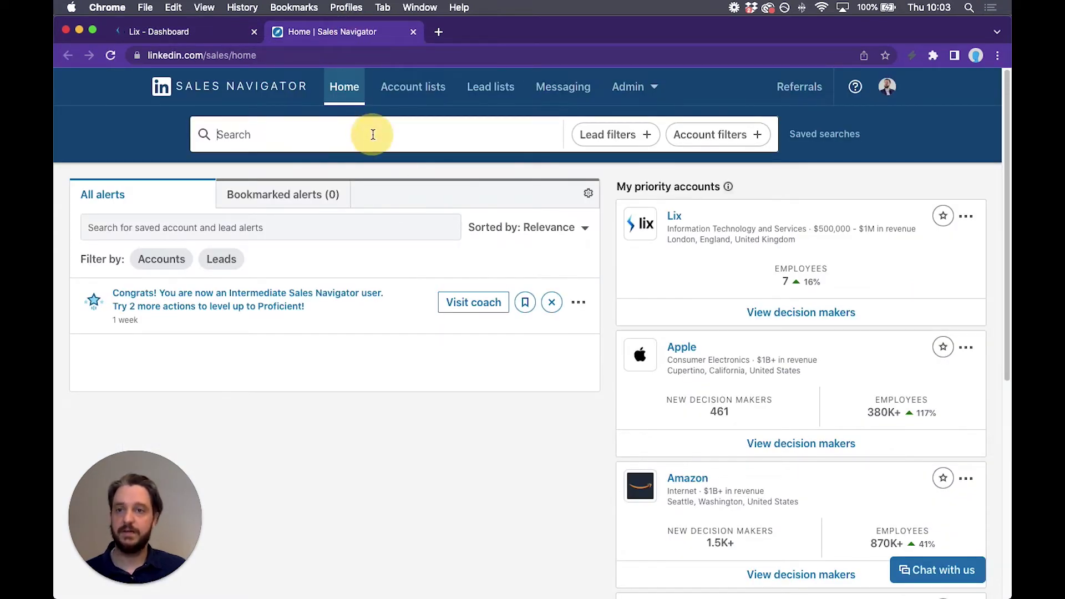
click(292, 203)
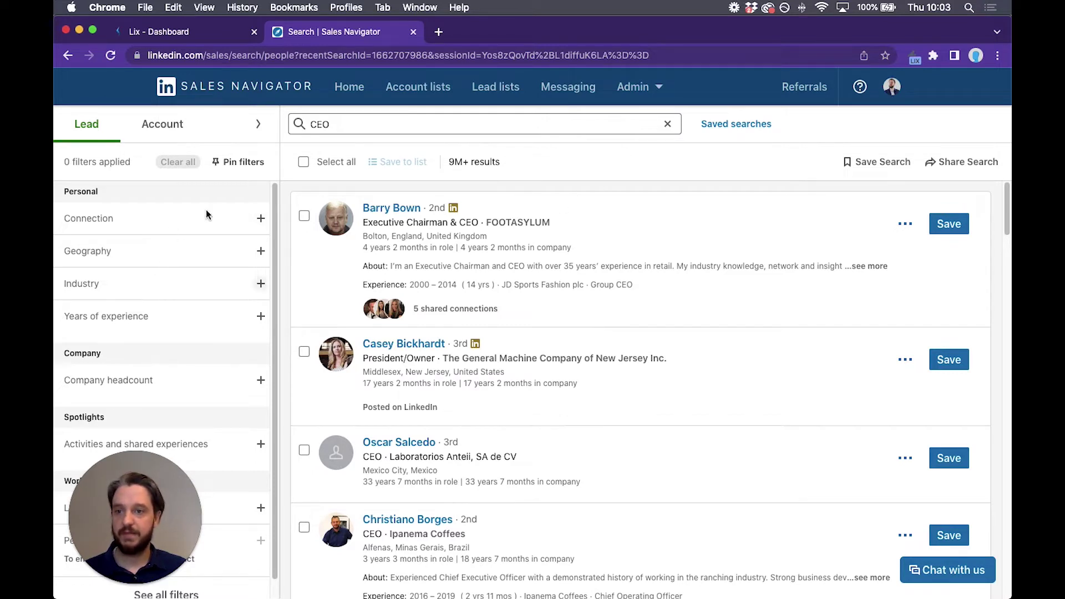
- Filter the leads by geography to North America and Asia
click(217, 253)
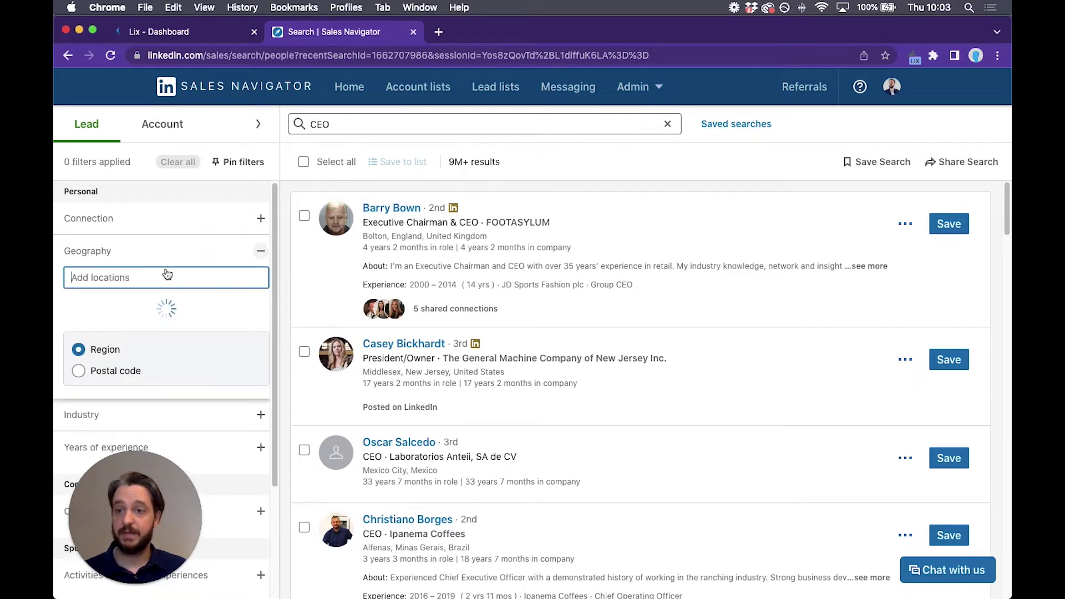
click(113, 307)
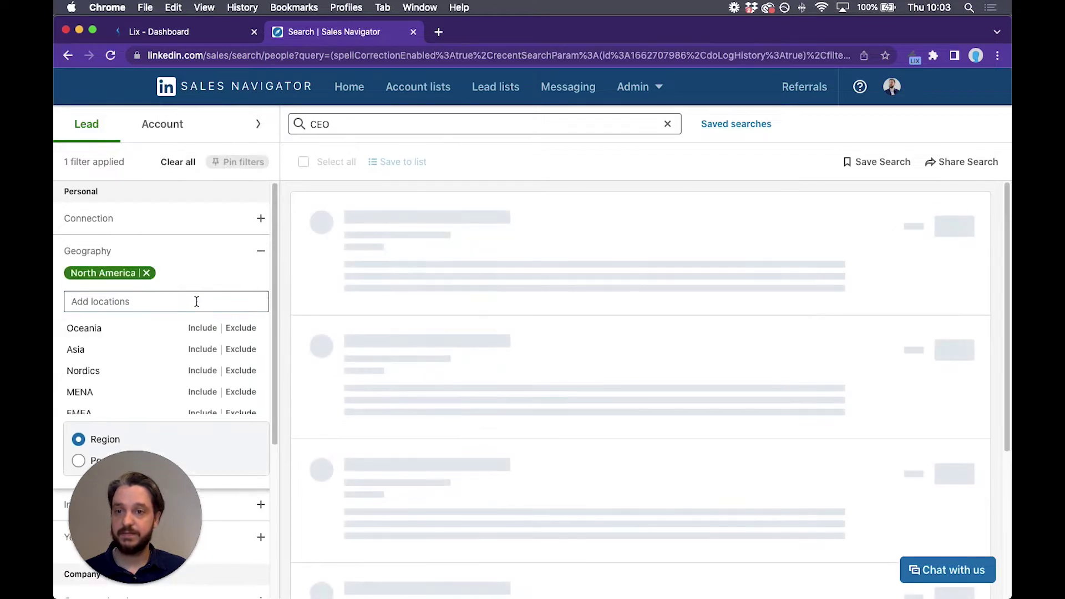
click(202, 349)
click(258, 251)
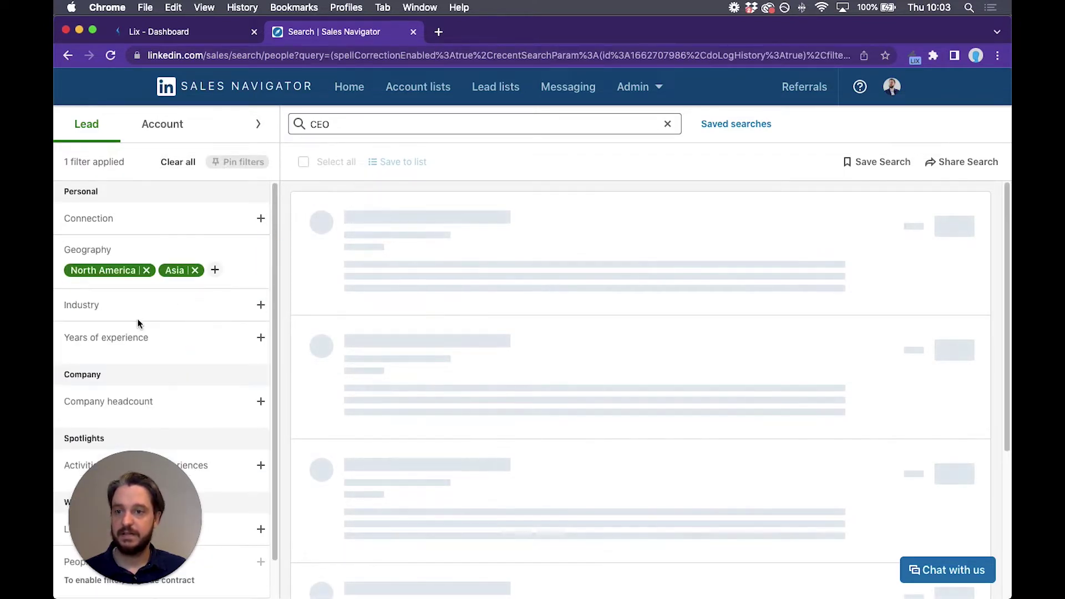
- Filter the leads to the Information Technology and Services industry, yielding 320K+ results
click(157, 308)
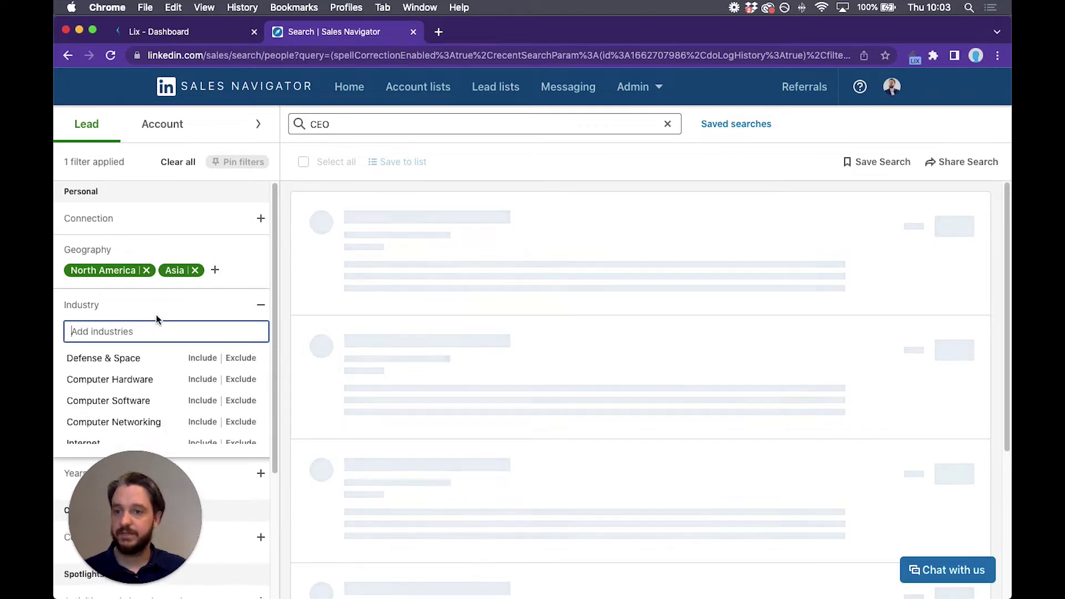
click(204, 341)
click(258, 288)
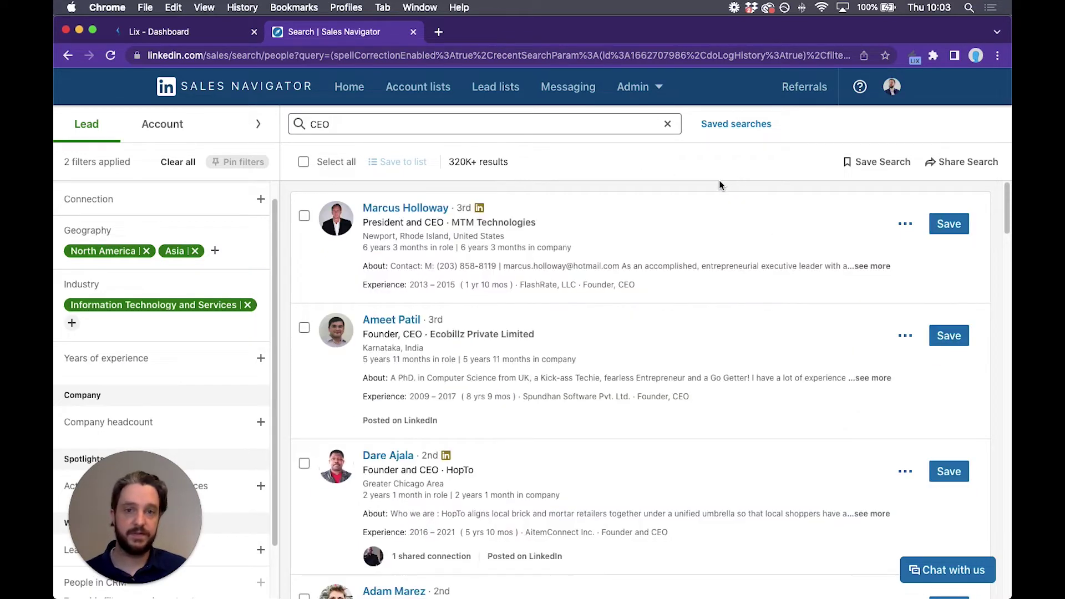
click(915, 56)
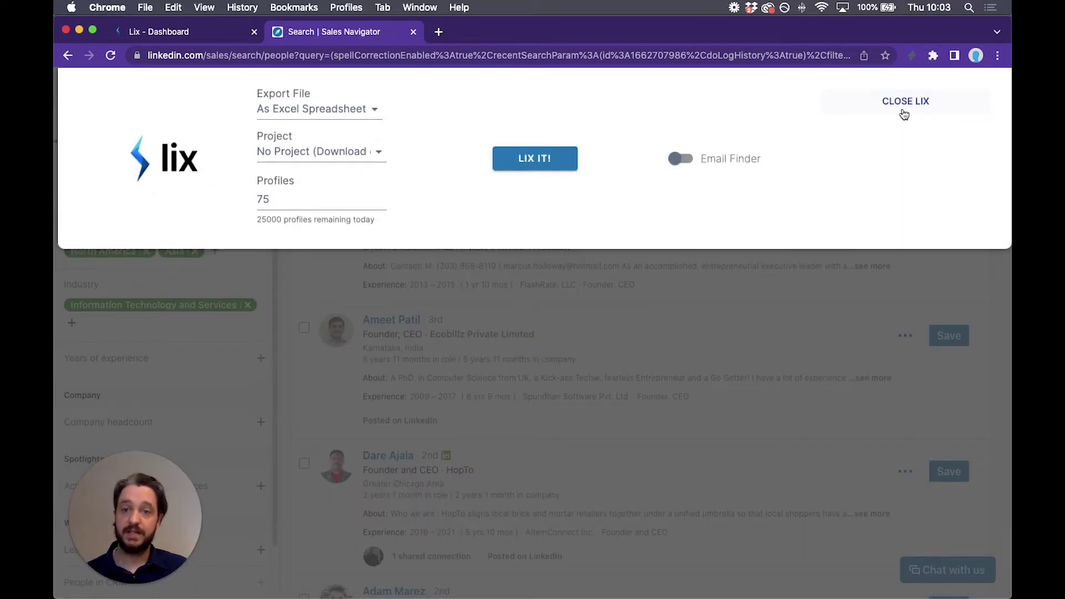
- Configure the export as a CSV file of 100 profiles with Email Finder switched on
click(356, 114)
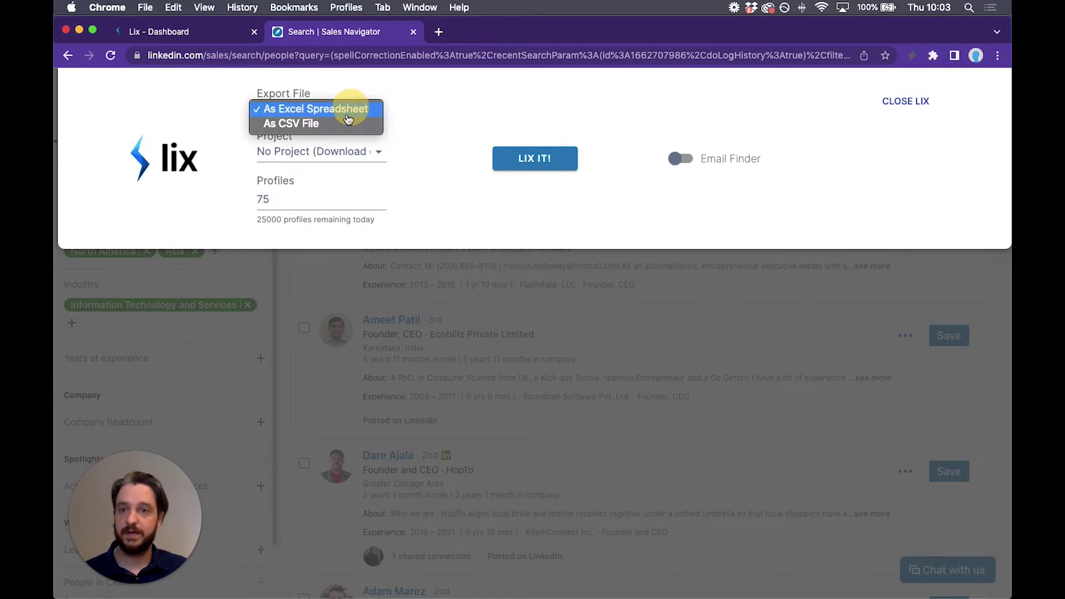
click(337, 123)
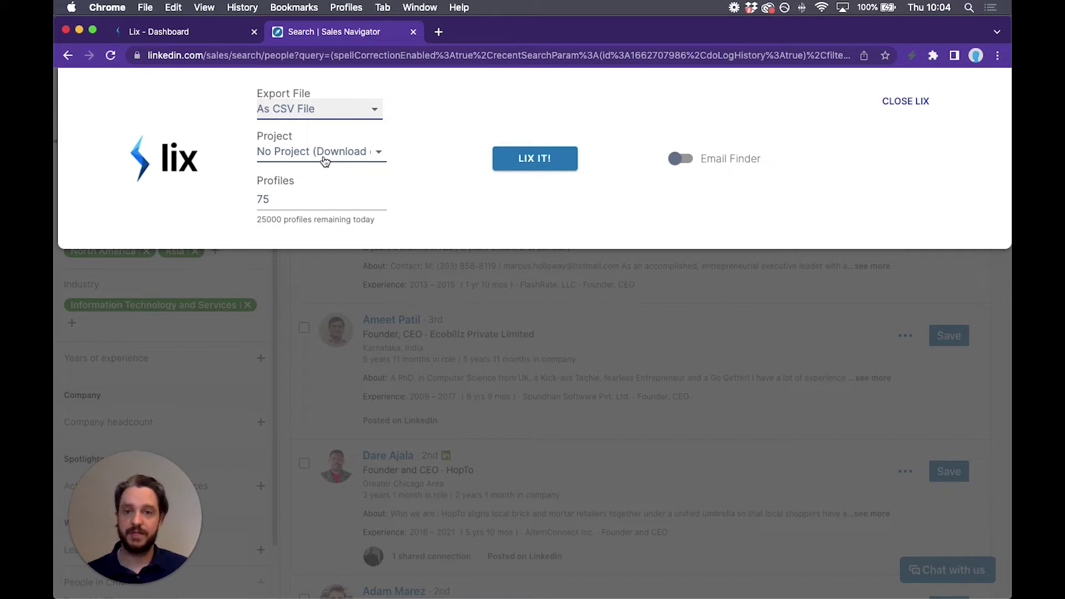
drag(296, 199, 238, 199)
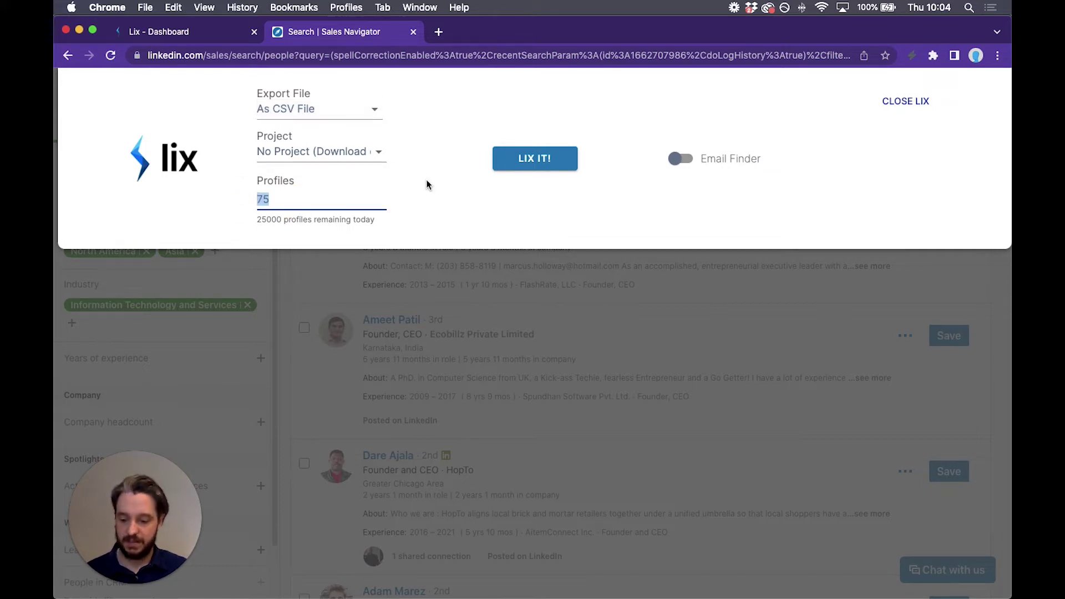
text(100)
click(681, 159)
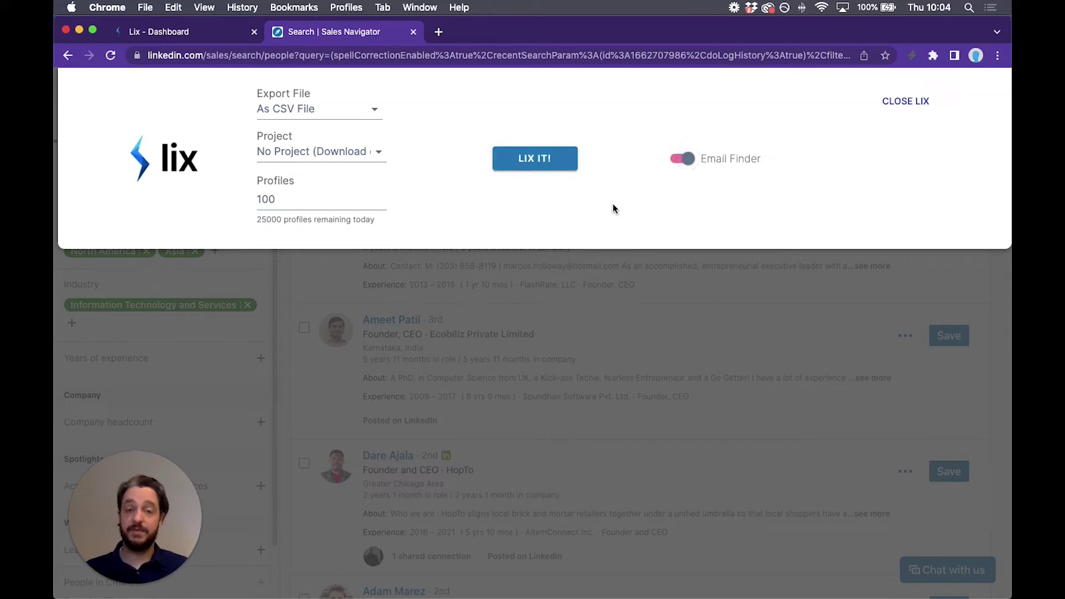
- Run the LIX IT! export and download the 100 CEO results, opening the CSV in Numbers
click(530, 162)
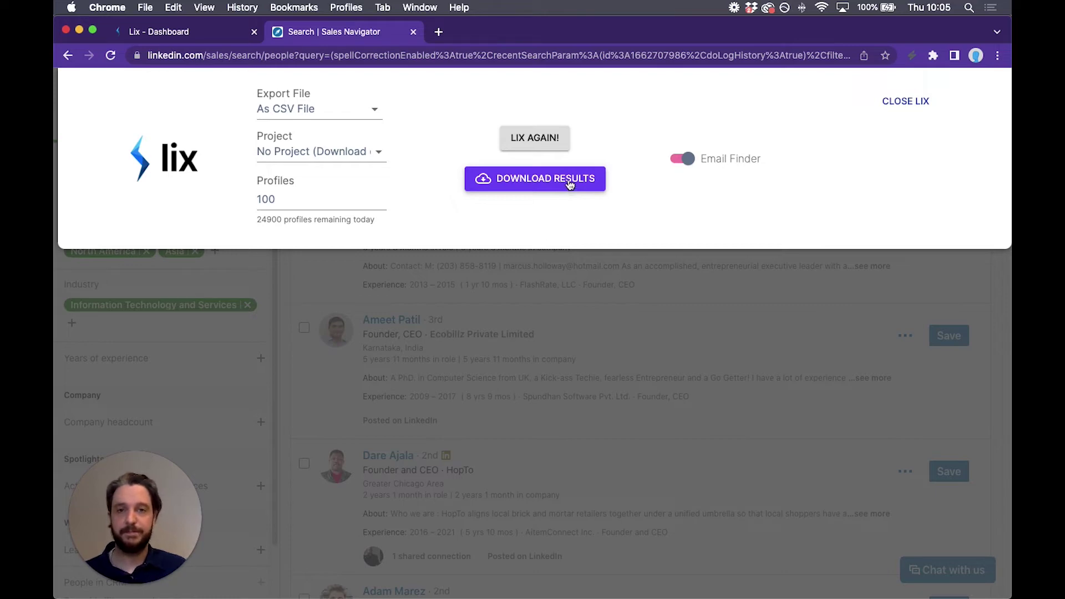
click(569, 184)
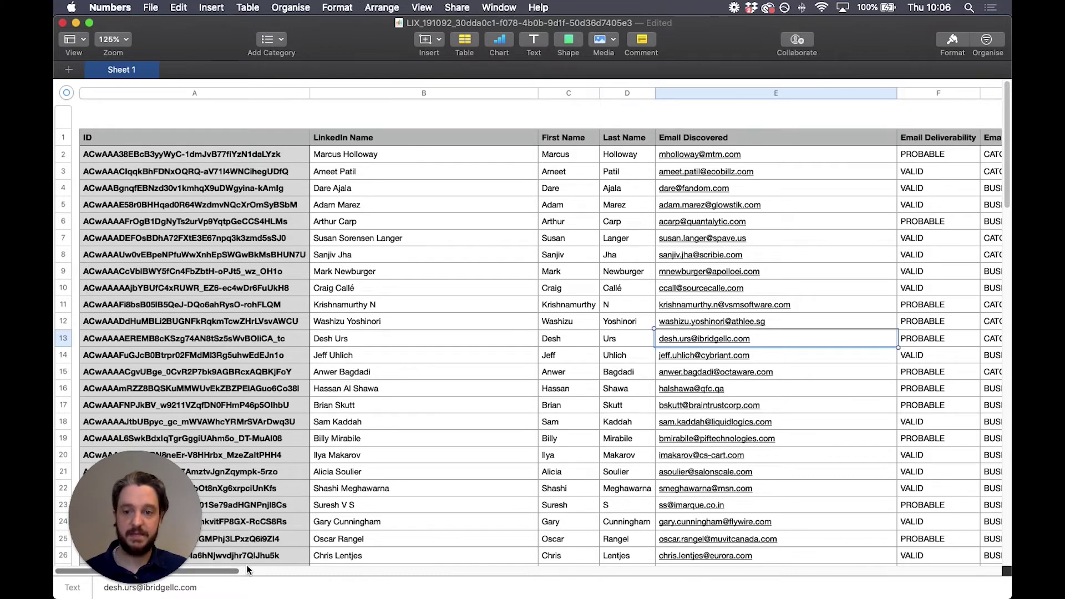
drag(238, 572, 333, 573)
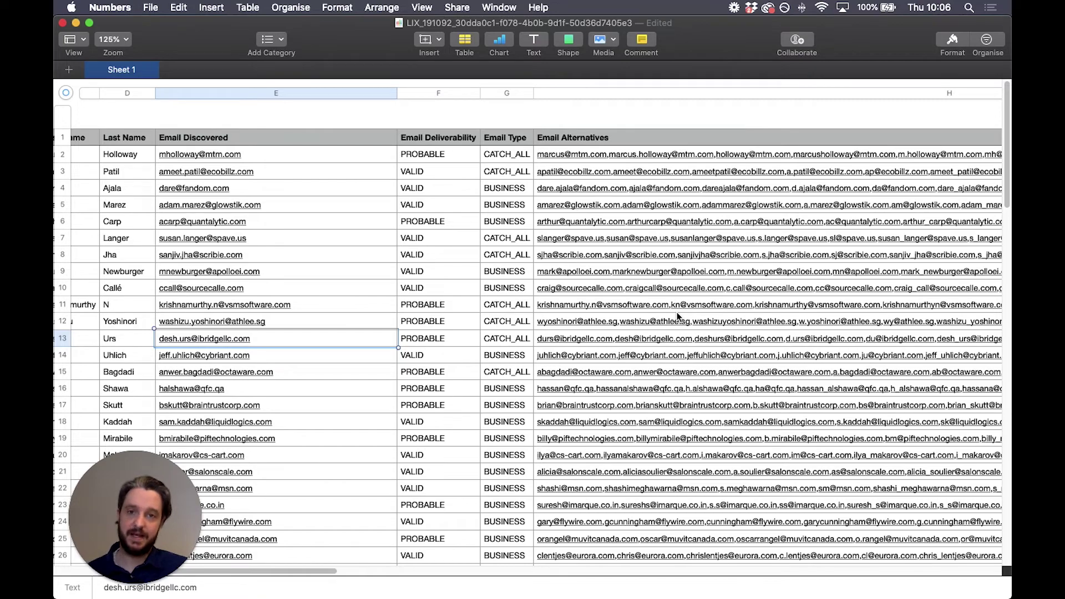
mouse_move(295, 572)
mouse_down()
mouse_move(521, 593)
mouse_move(238, 589)
mouse_up()
scroll(528, 346, down, 3)
scroll(530, 347, down, 5)
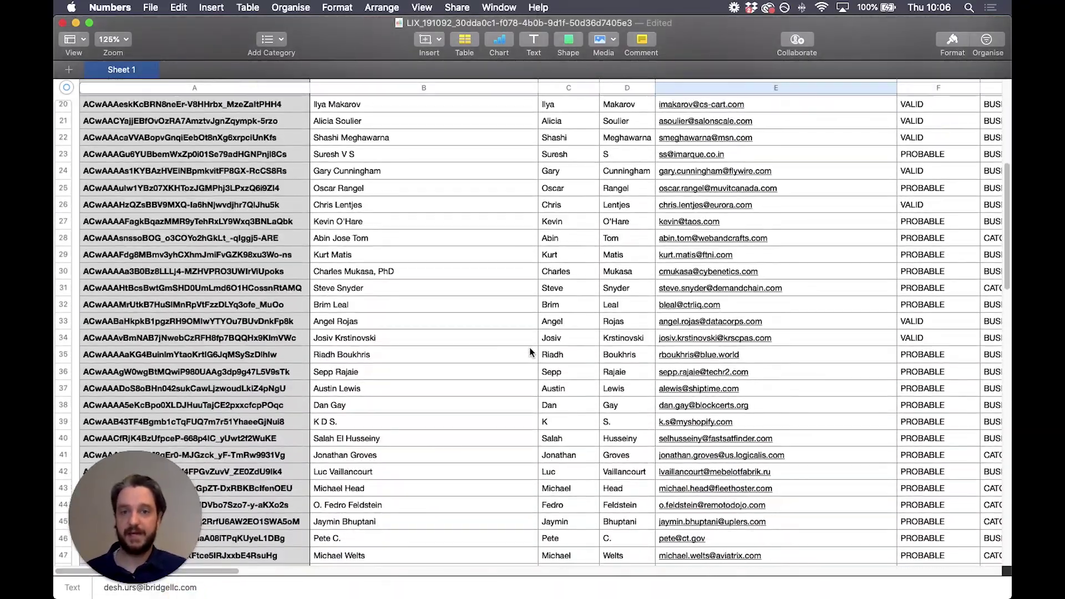
scroll(529, 352, up, 5)
scroll(529, 352, up, 3)
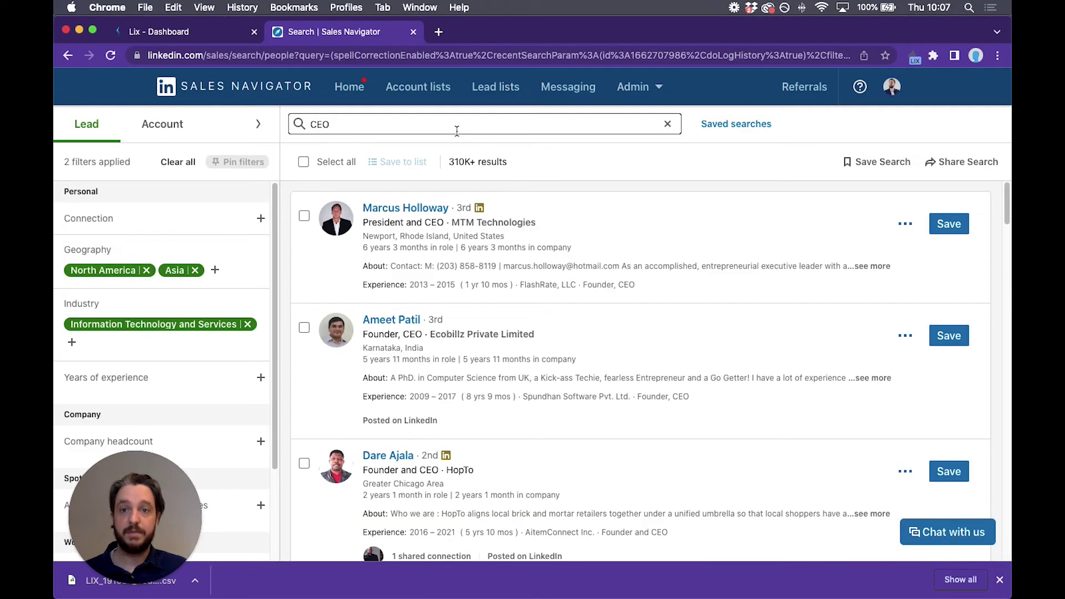
- Replace the CEO keyword with Aerospace and switch to Account results, showing 864 companies
double_click(361, 123)
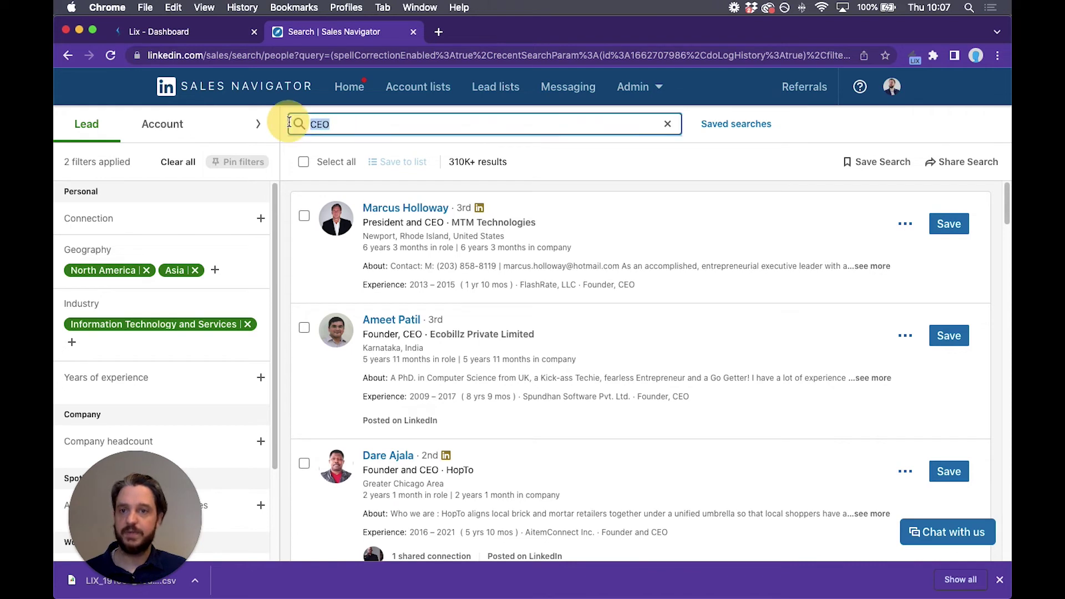
text(A)
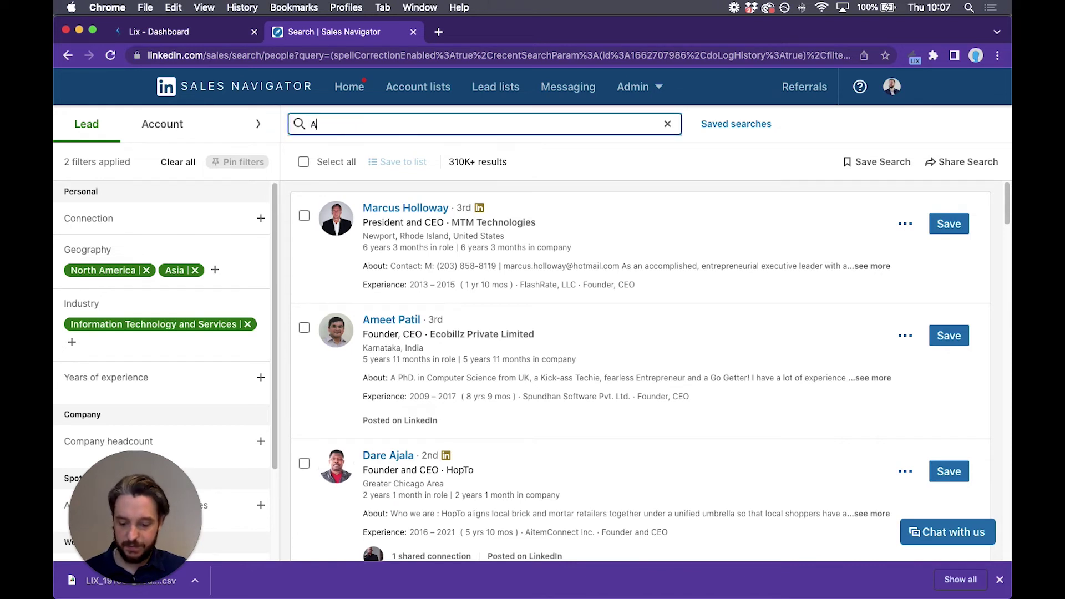
text(erospacde)
key(BackSpace)
key(BackSpace)
text(e)
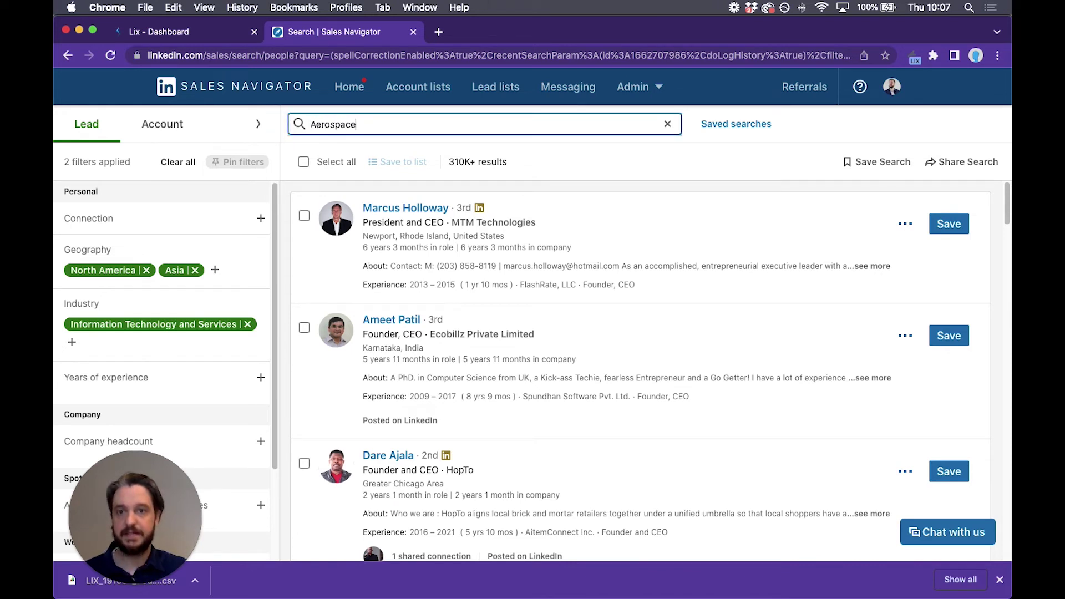
key(Return)
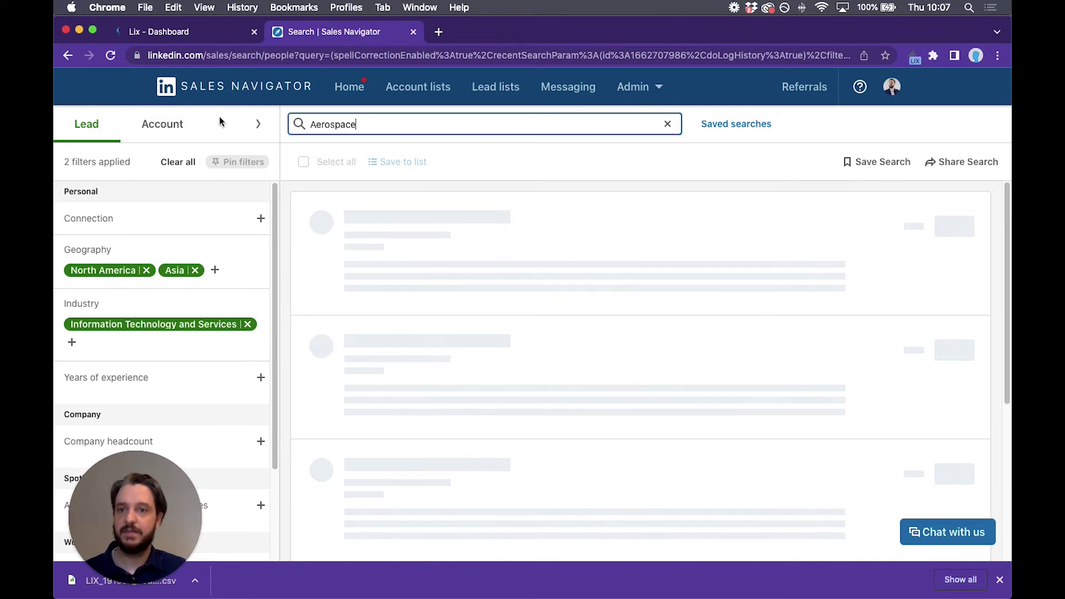
click(162, 125)
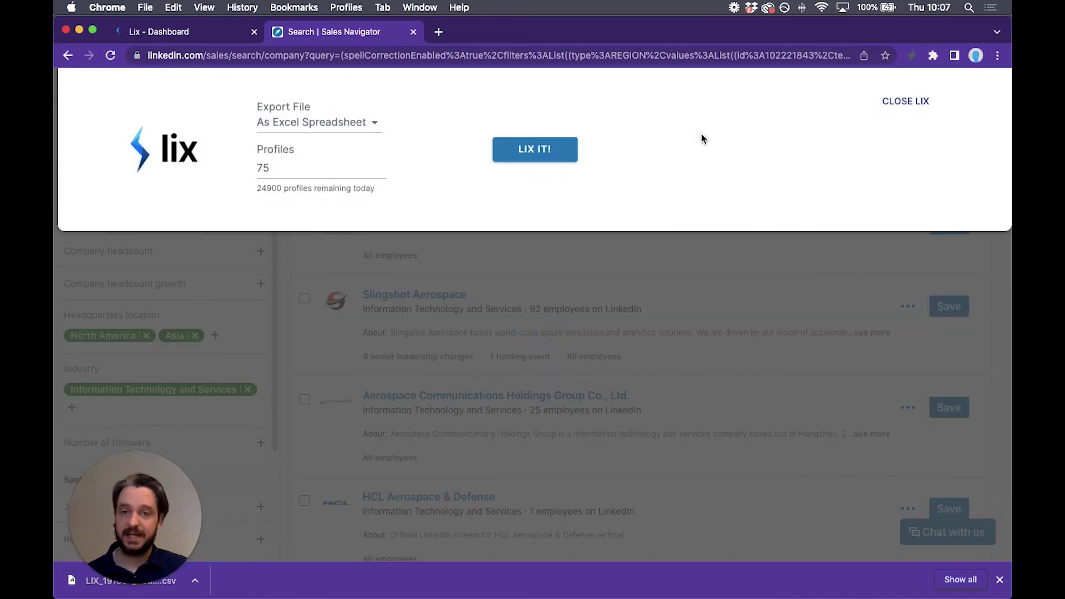
- Run the LIX IT! export of 75 Aerospace companies as an Excel spreadsheet and close the Lix panel
click(541, 156)
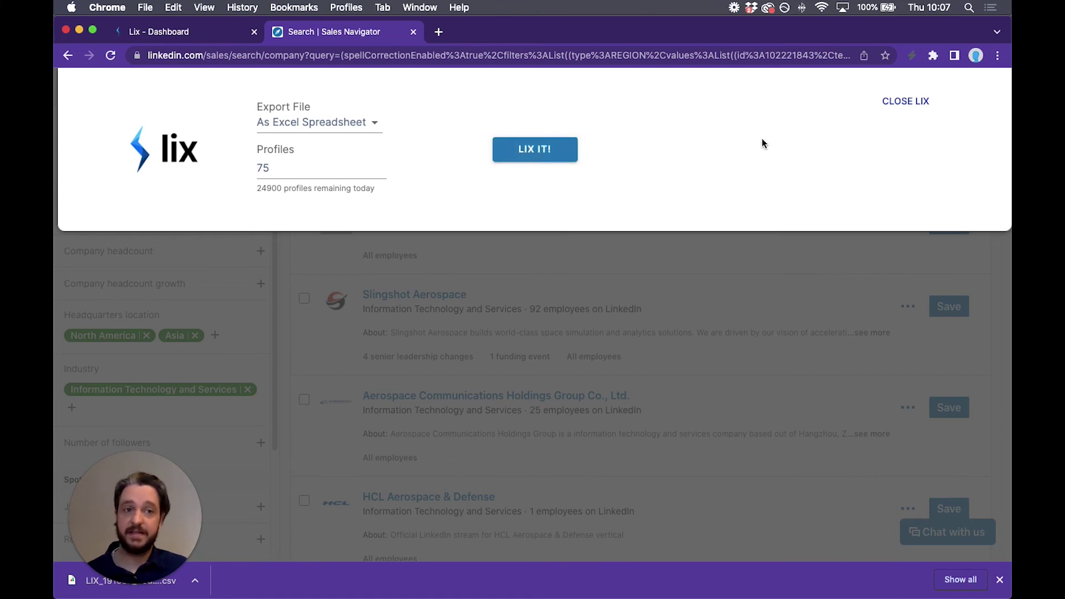
click(906, 102)
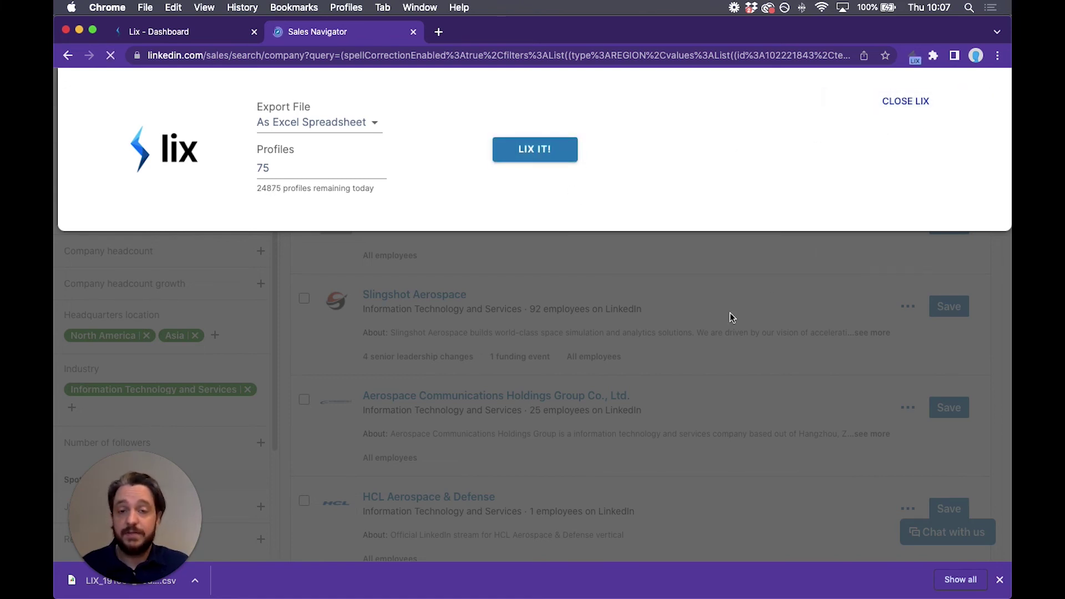